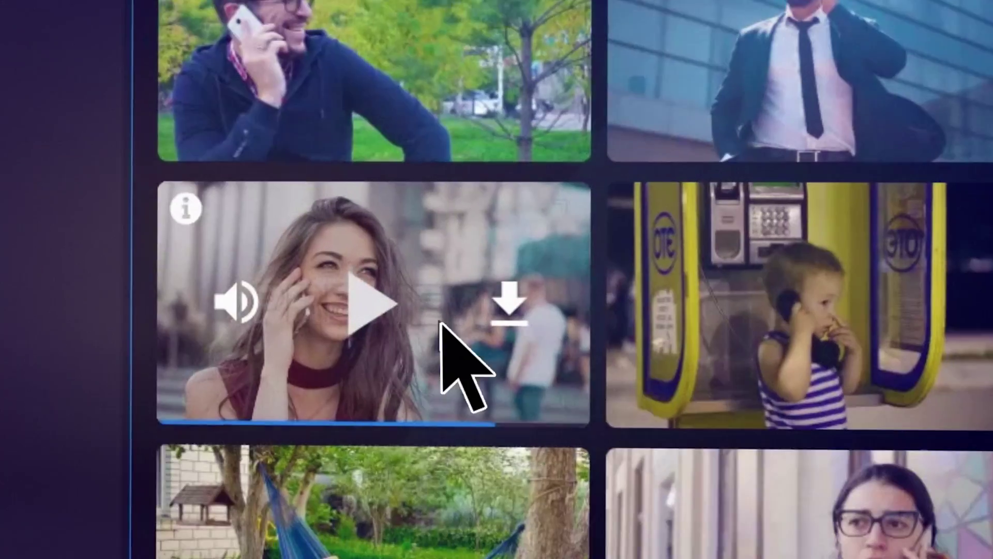
Download the Talking On The Phone clip, then preview a corporate music track on Motion Array
click(509, 311)
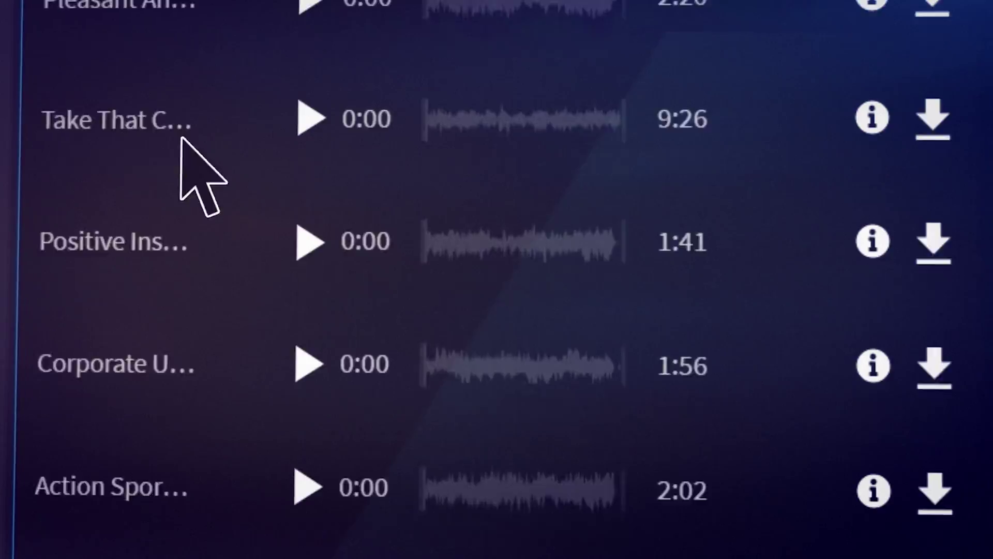
click(311, 362)
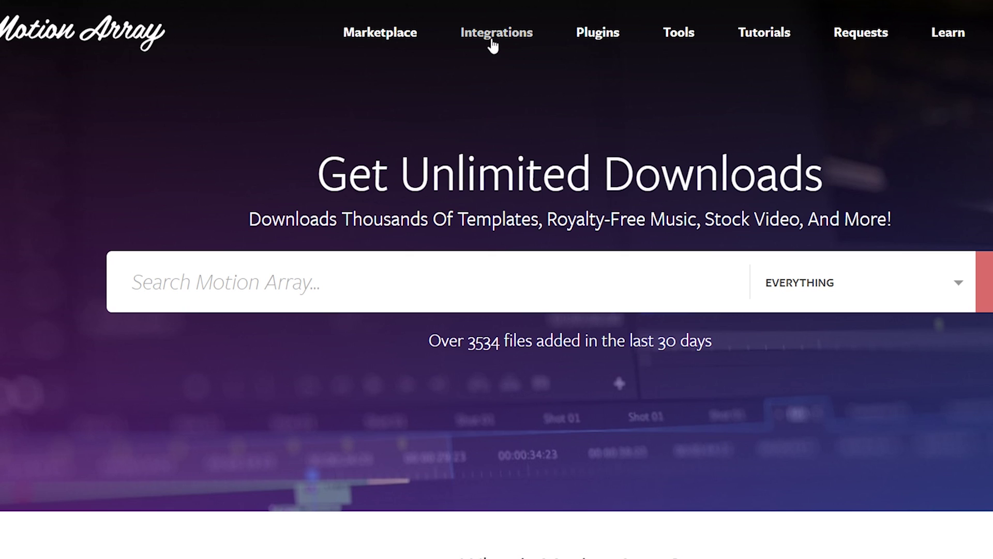
Go through Motion Array's Integrations page to the extension's Adobe Exchange listing
click(492, 41)
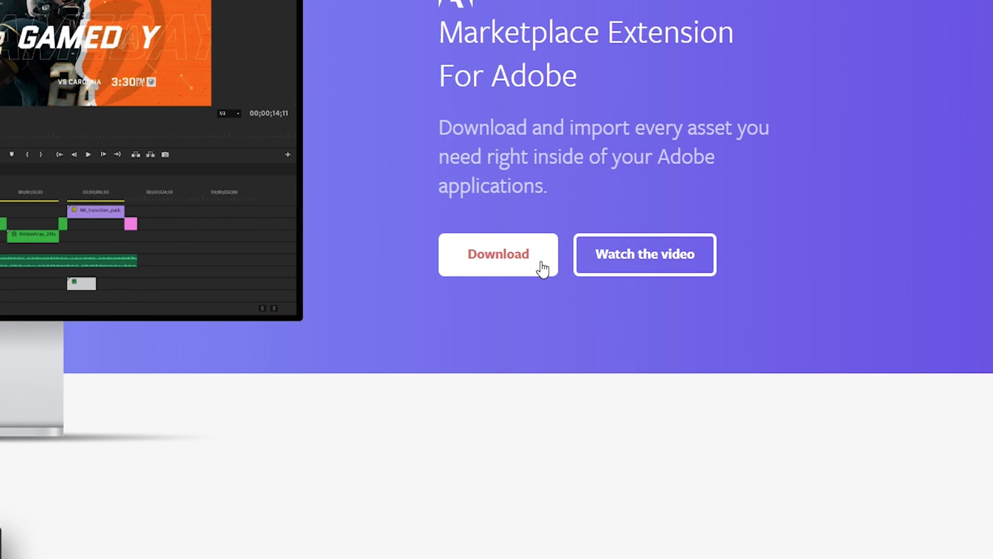
click(543, 268)
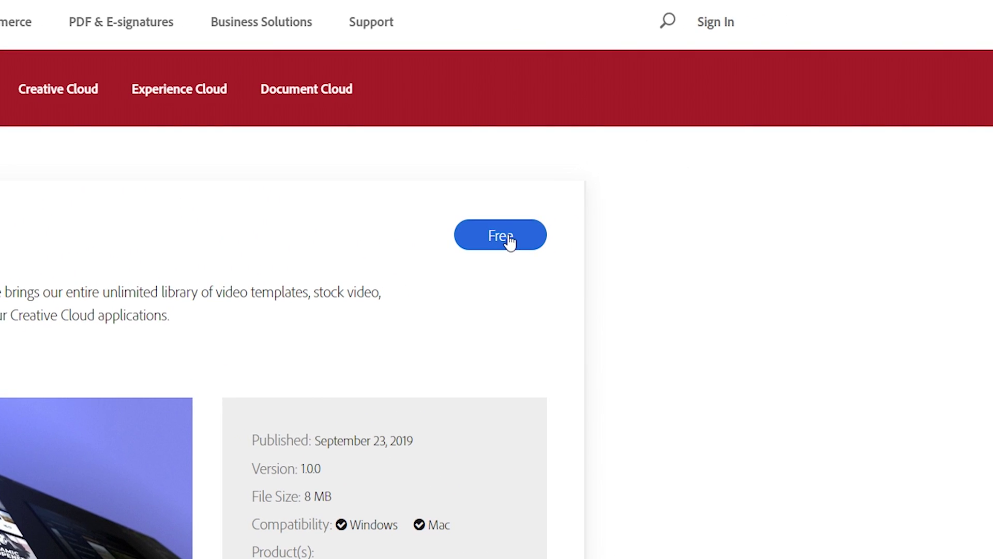
Get the free Motion Array extension, signing in with the Adobe account password
click(509, 240)
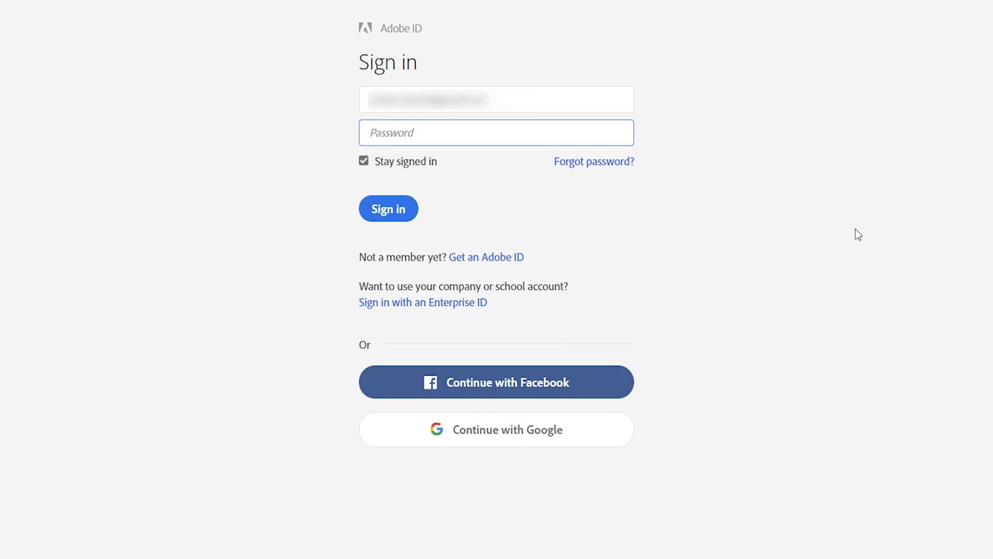
key(ctrl+v)
click(389, 210)
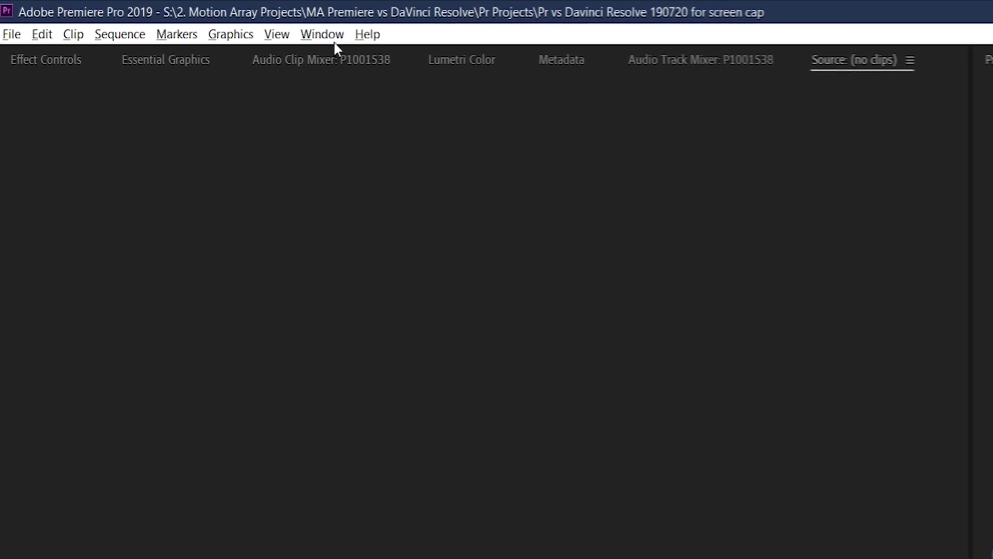
Open Motion Array from Window > Extensions and dock its tab in the top-left panel group
click(165, 17)
mouse_move(420, 106)
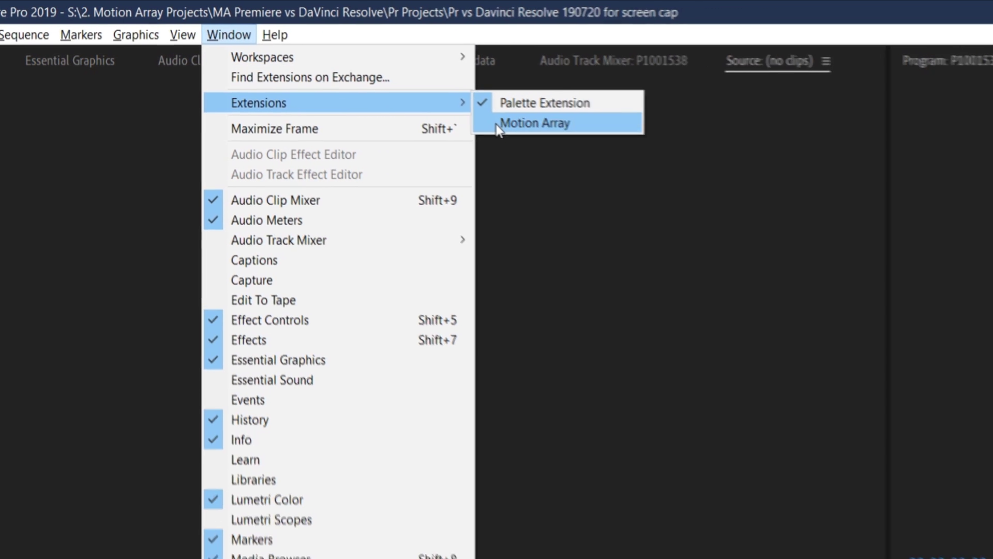
click(497, 125)
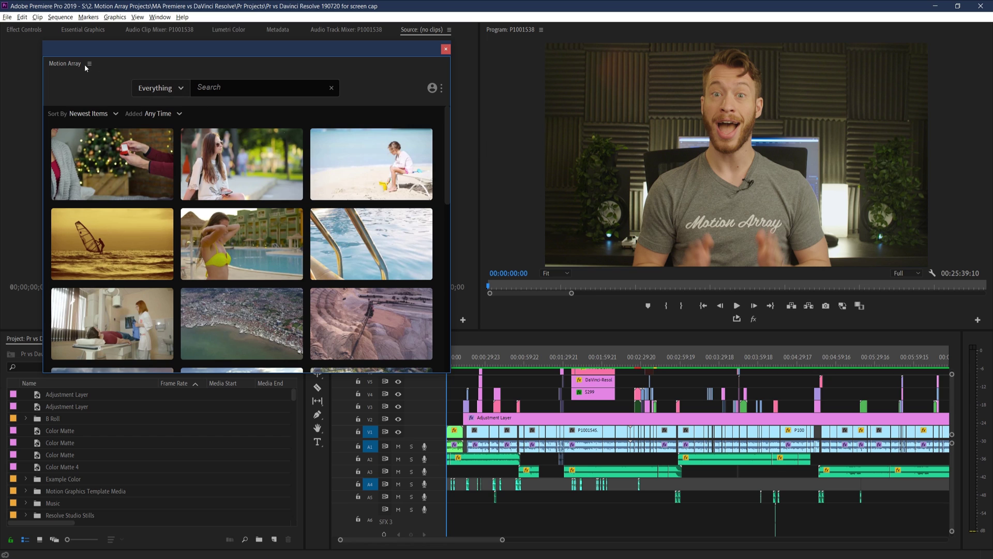
drag(86, 67, 50, 34)
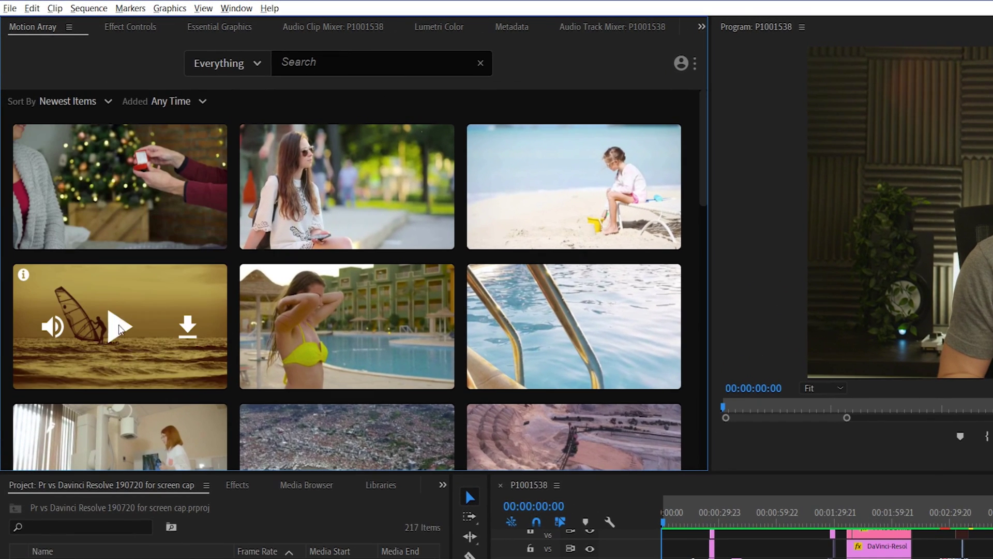
Preview the woman-in-sunglasses and windsurfing clips, then bring up the Everything category list
mouse_move(349, 265)
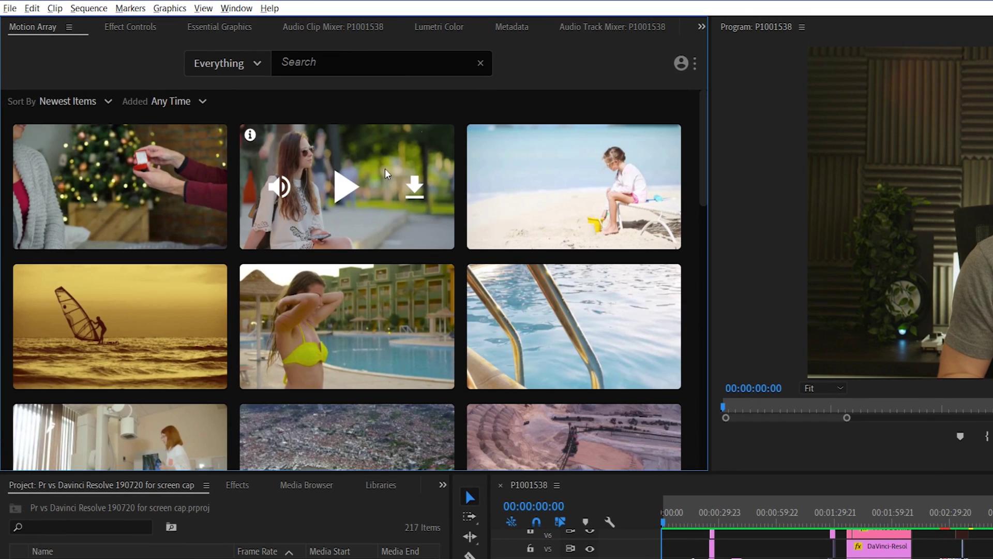
click(344, 185)
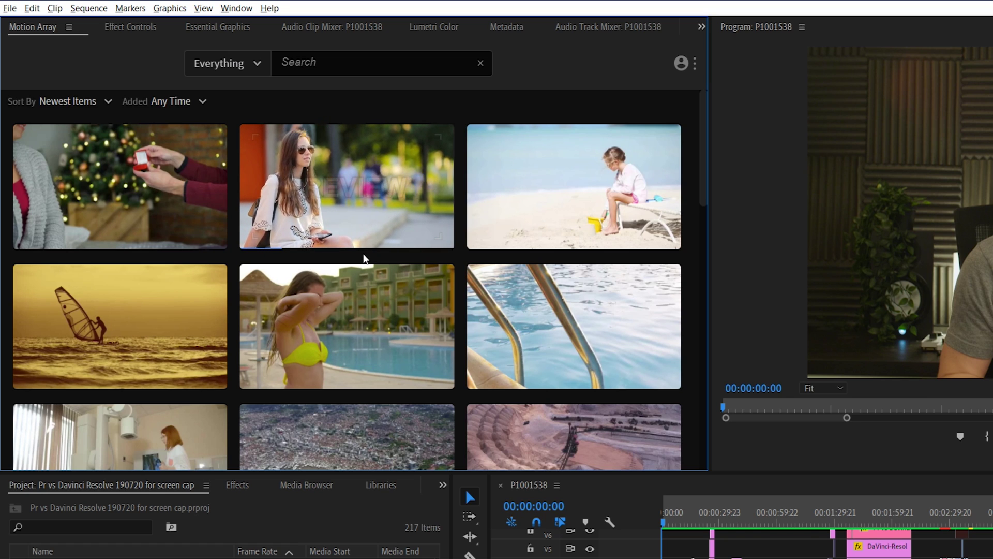
click(120, 326)
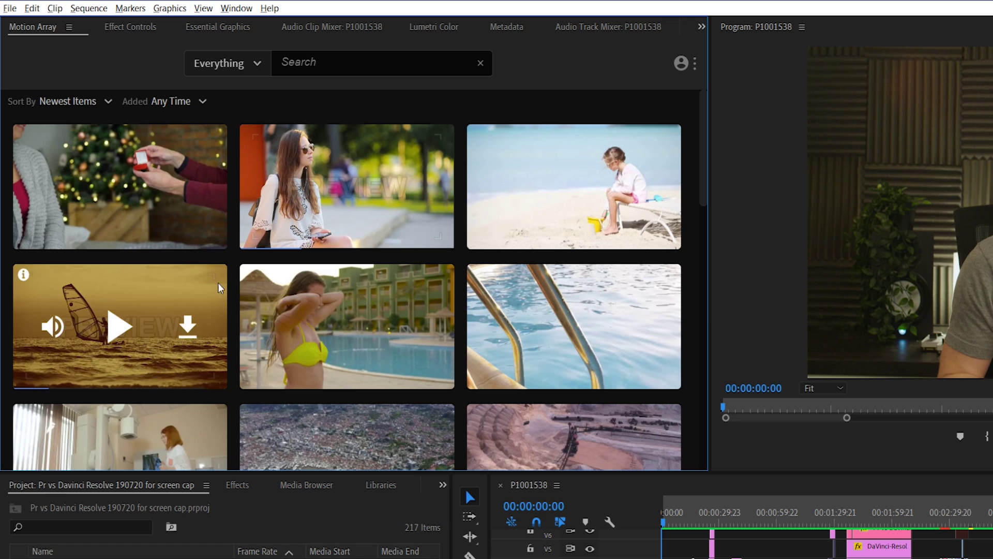
click(253, 66)
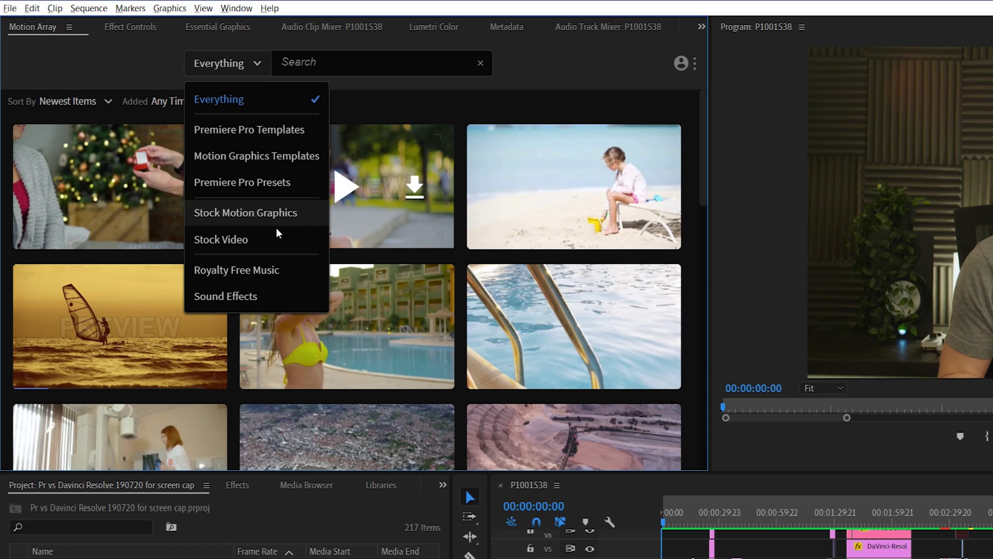
Switch to Royalty Free Music and play, then stop, the City Elephants track
click(255, 271)
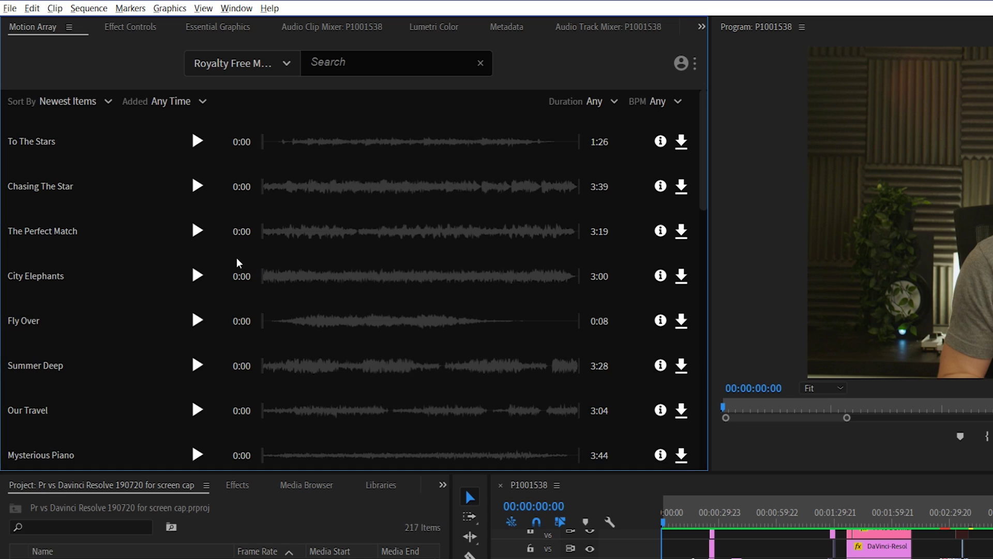
click(200, 277)
click(199, 276)
Browse the Premiere Pro Templates category, then switch the panel to Stock Video
click(295, 65)
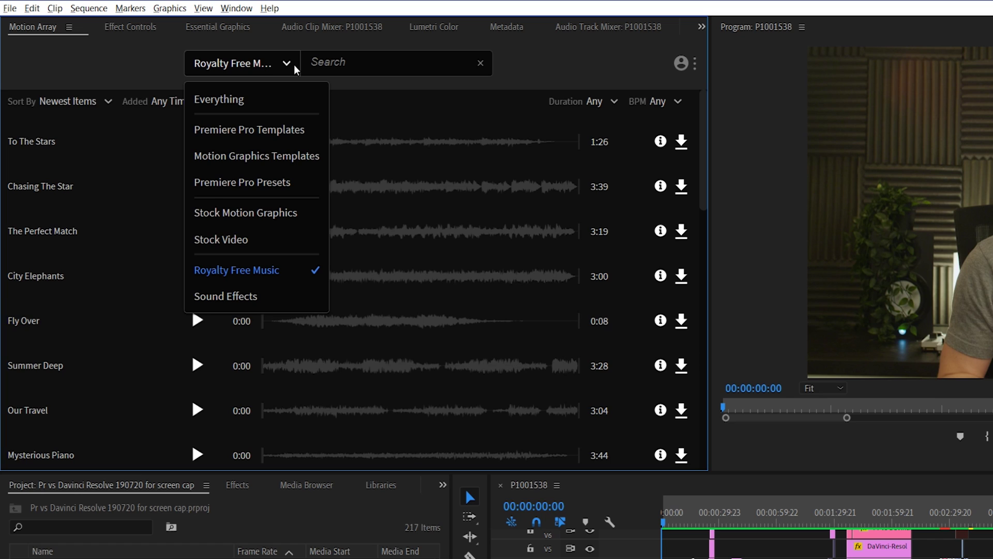
click(286, 130)
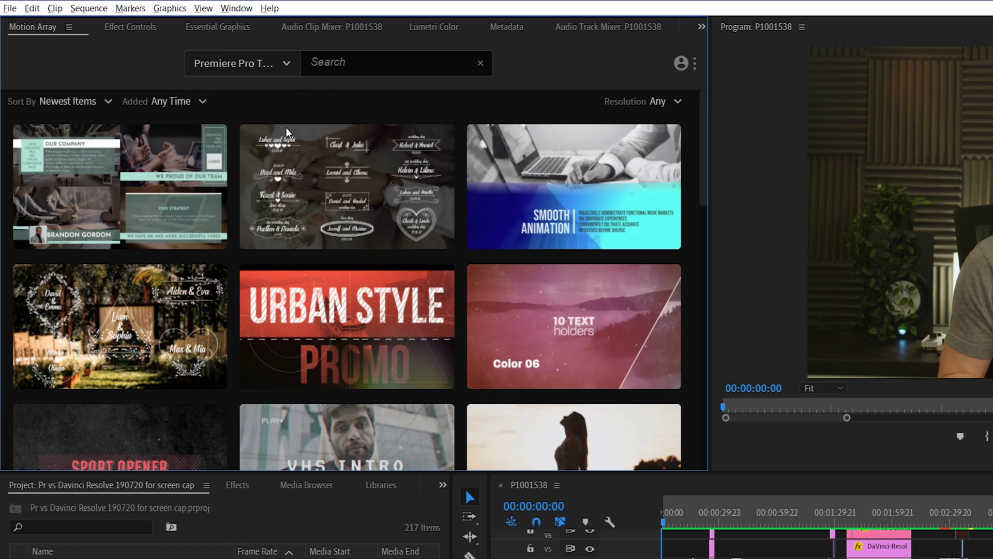
scroll(704, 145, down, 2)
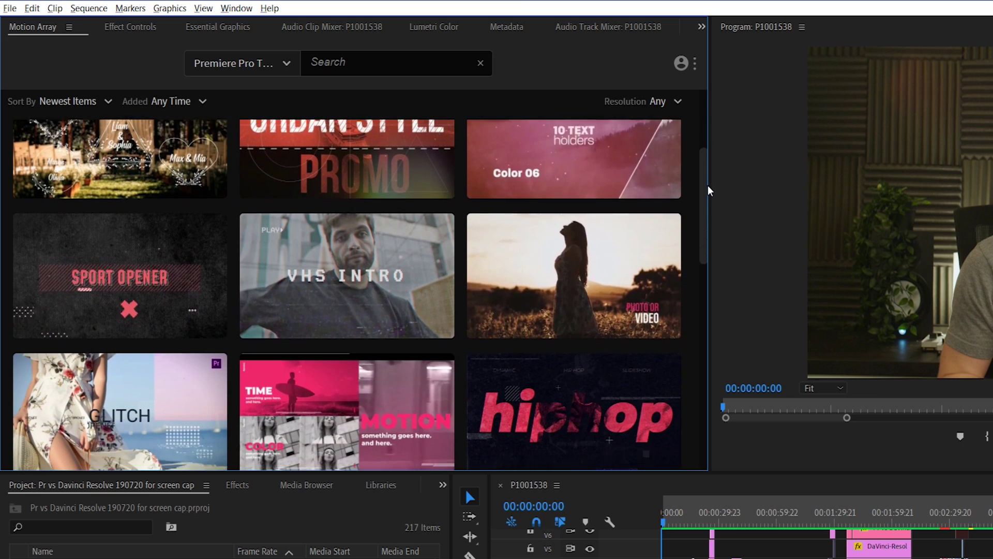
drag(708, 187, 709, 237)
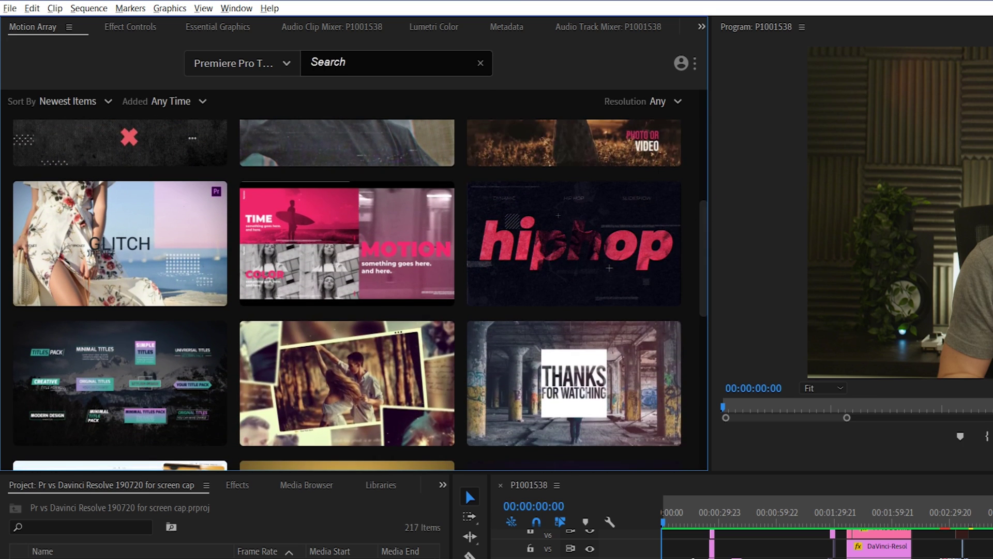
click(280, 67)
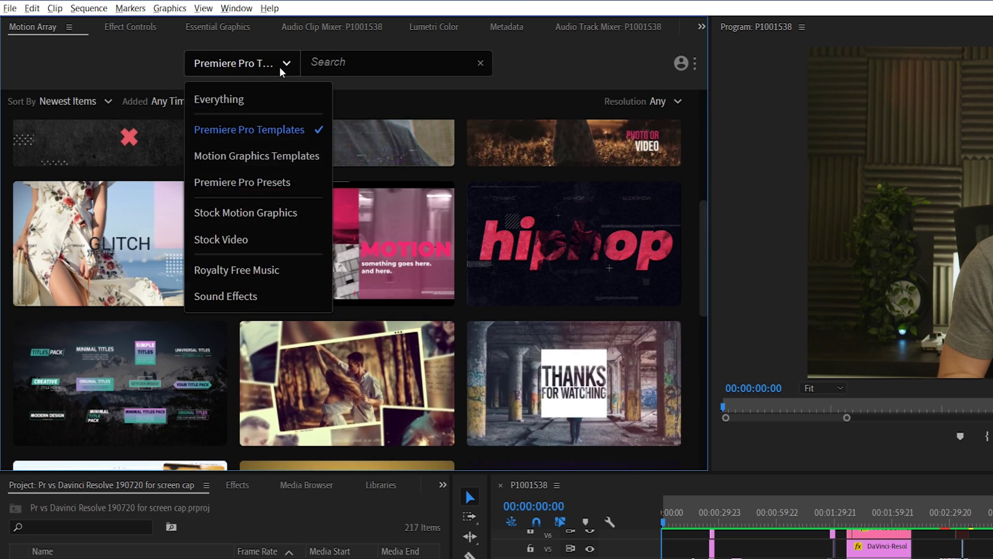
click(288, 242)
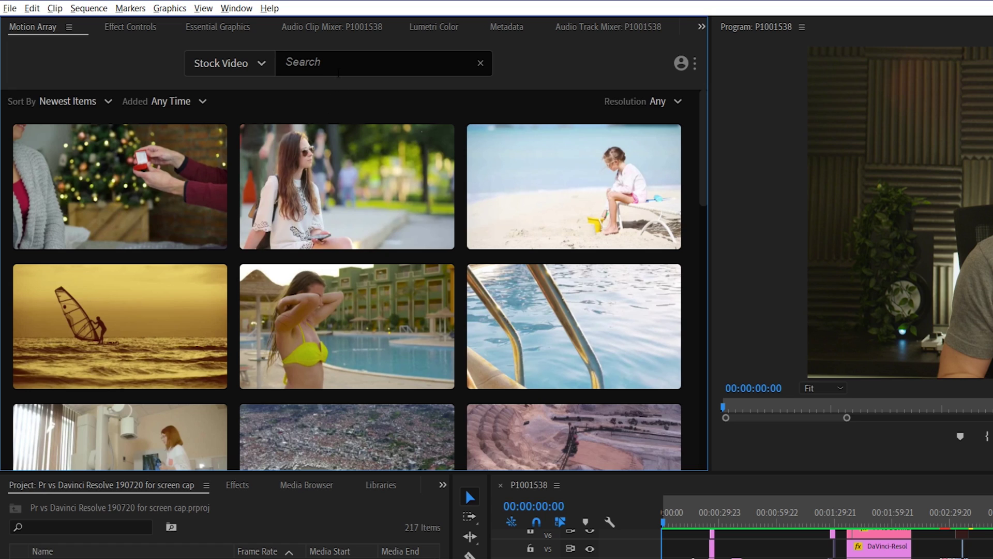
Search the stock video for 'beautiful nature'
click(465, 64)
text(b)
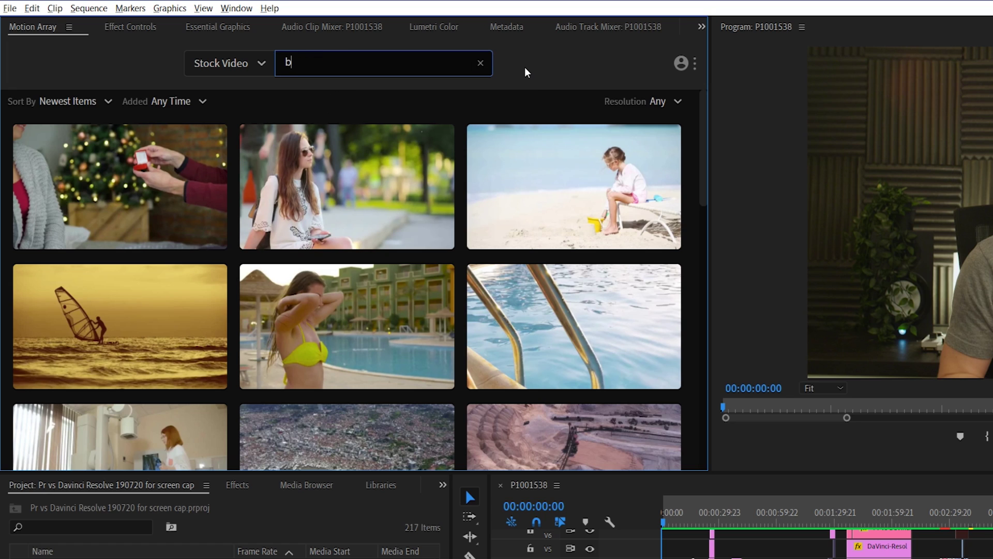
text(eautiful nature)
key(Return)
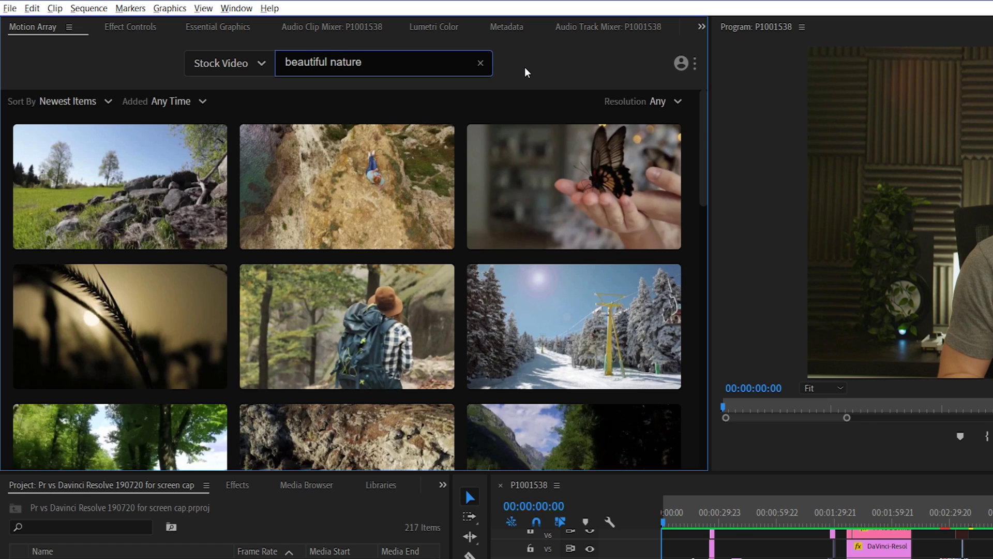
click(525, 67)
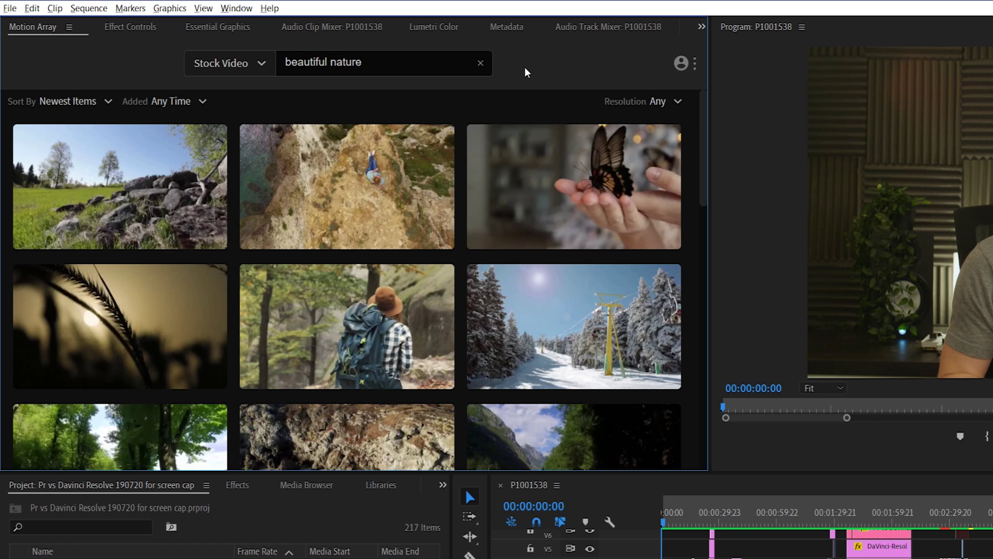
Sort the results by Most Popular Items, keeping any date added
click(101, 102)
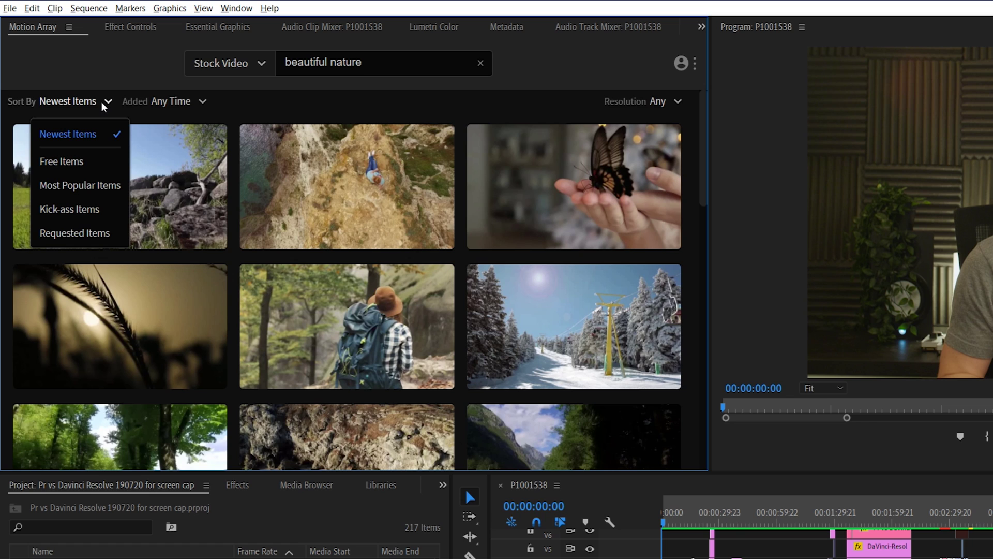
click(101, 184)
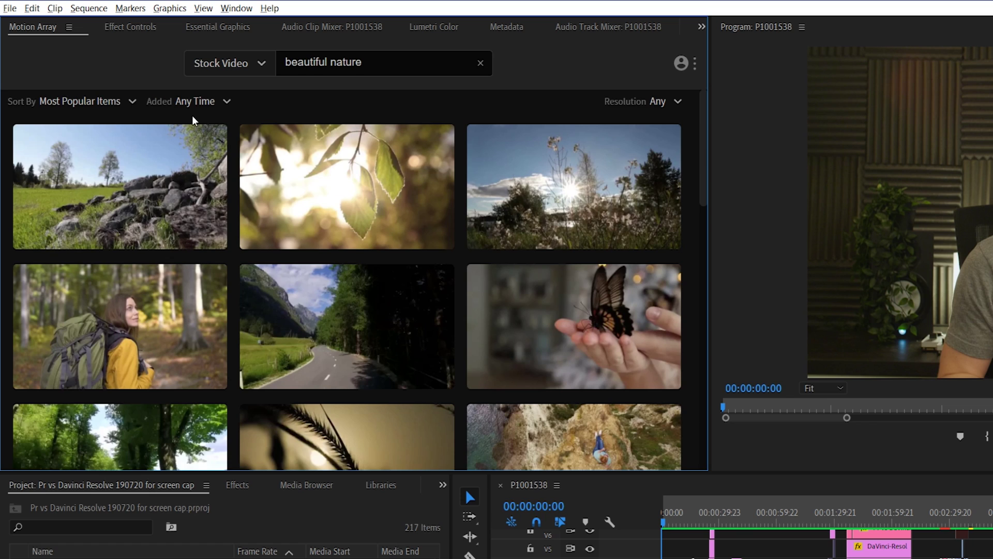
click(207, 102)
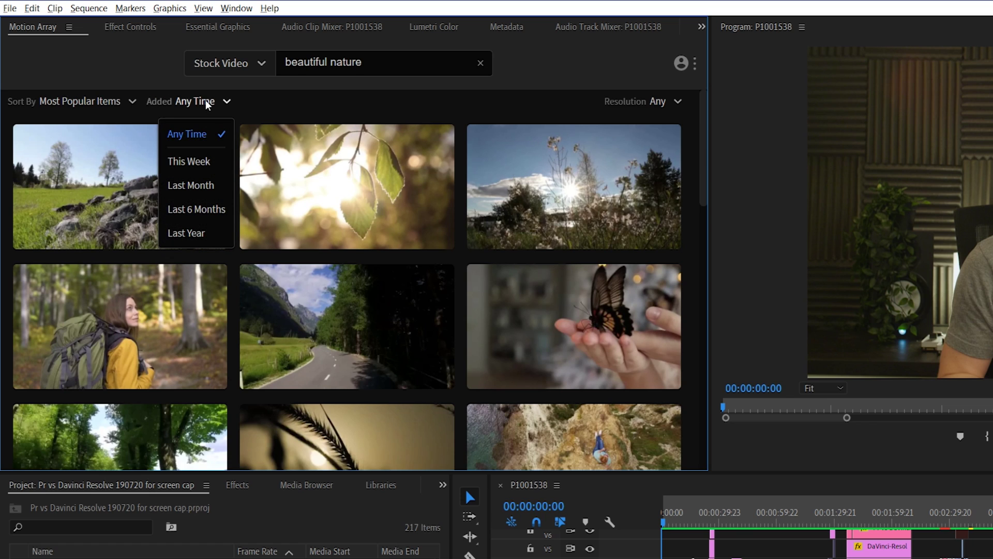
click(215, 100)
Load more results and preview the orange sunset clip
mouse_move(662, 139)
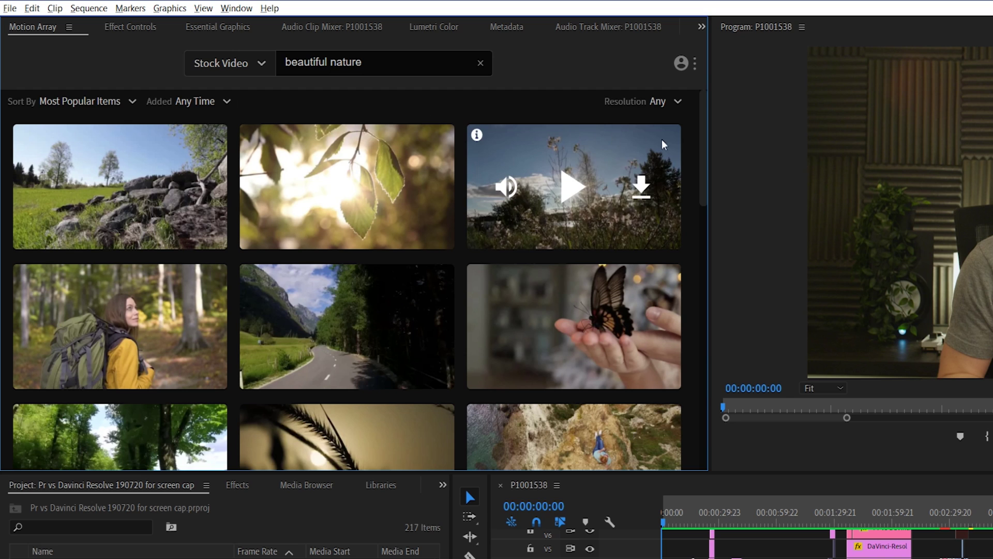
drag(704, 142, 719, 455)
click(369, 413)
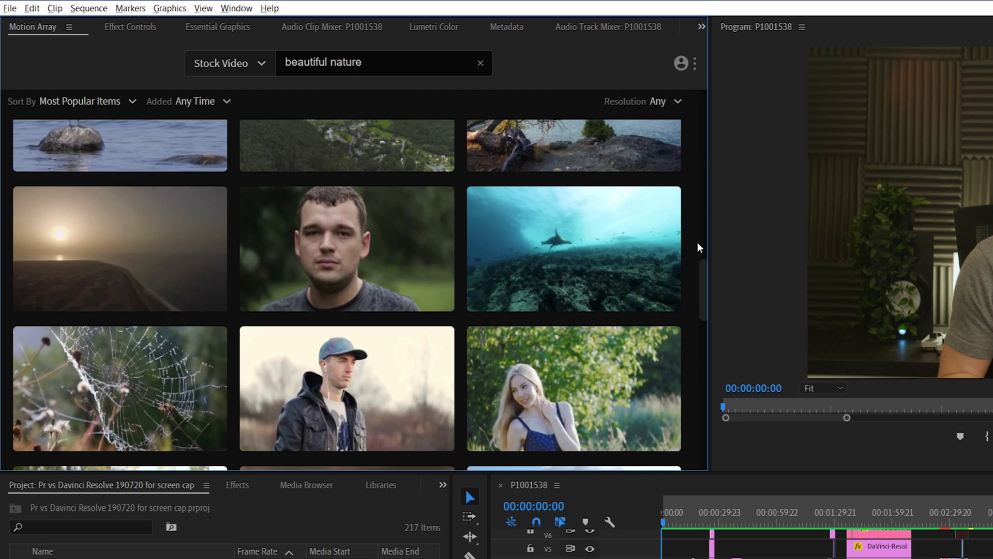
drag(702, 265, 709, 414)
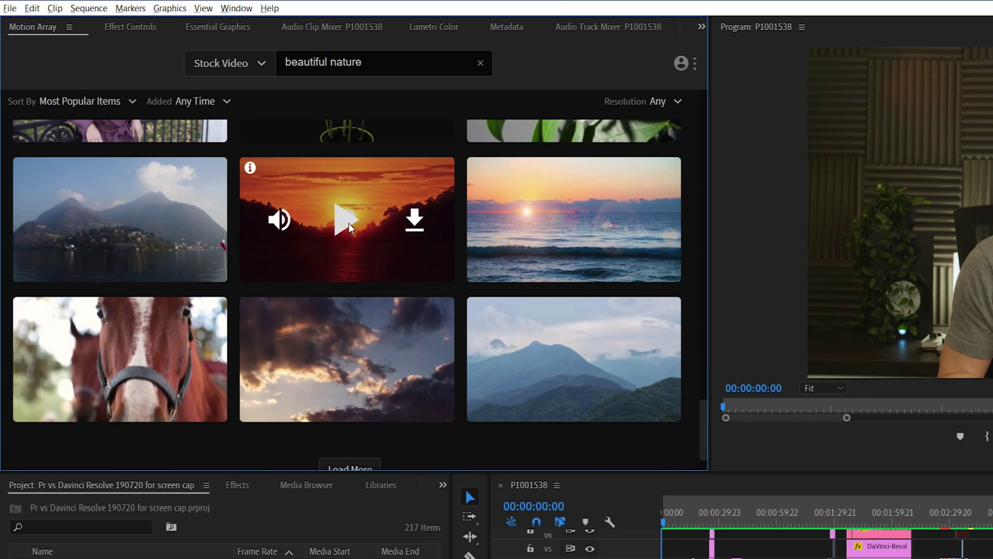
click(348, 223)
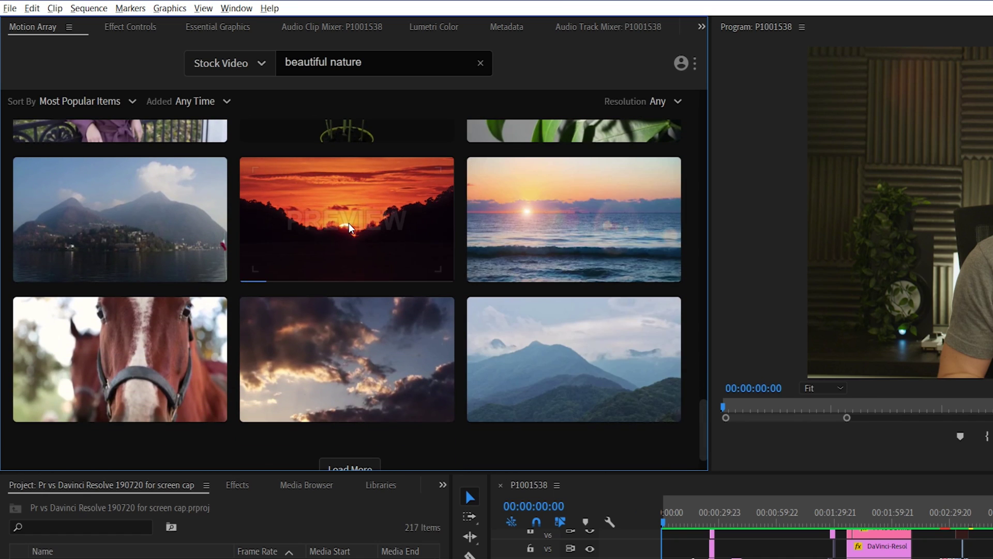
mouse_move(346, 222)
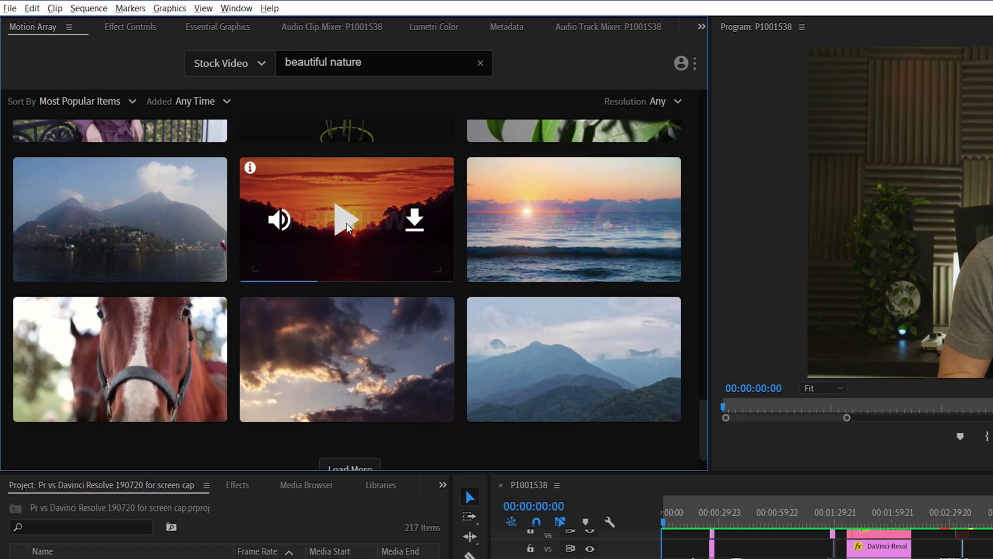
Log in to Motion Array with the account email and password from the sunrise clip's download prompt
click(417, 222)
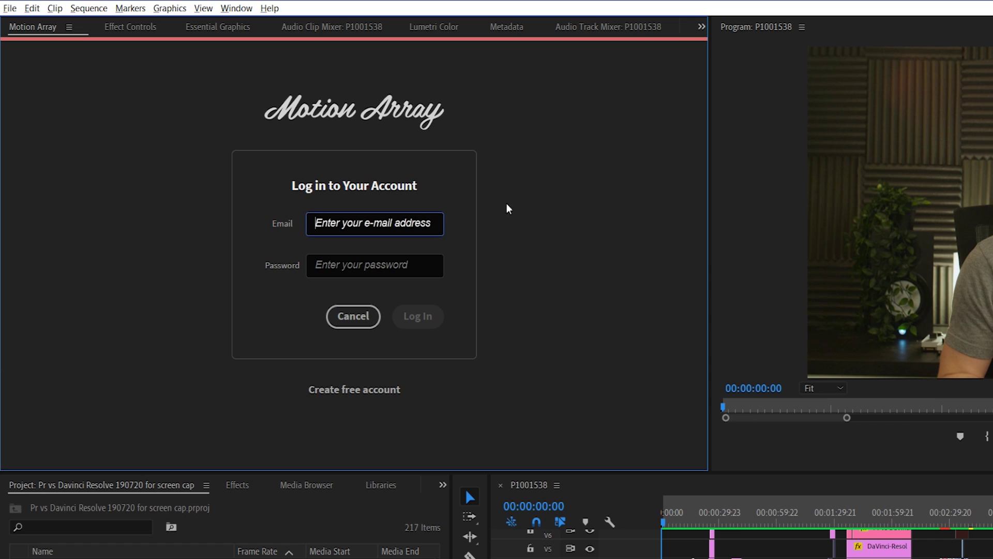
text([email])
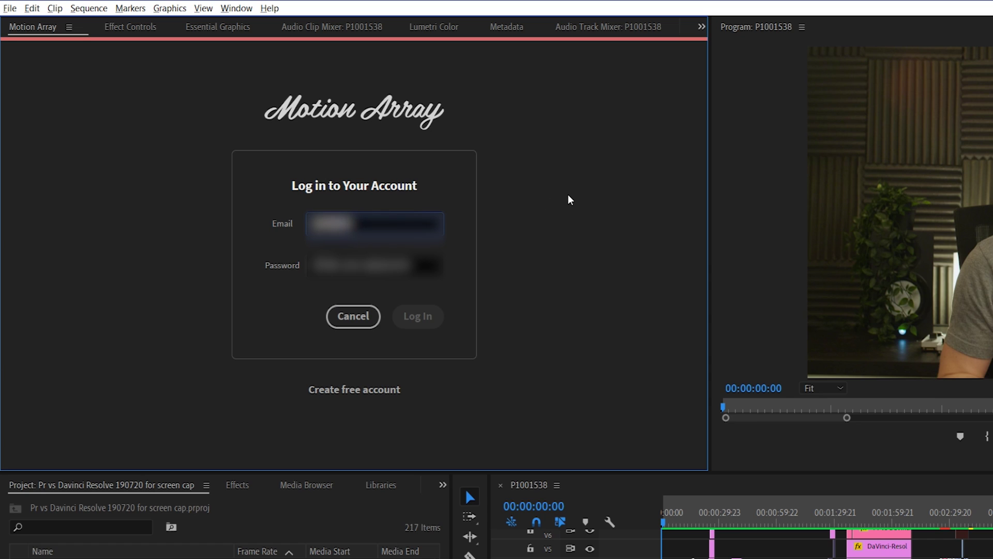
key(Tab)
text([password][password])
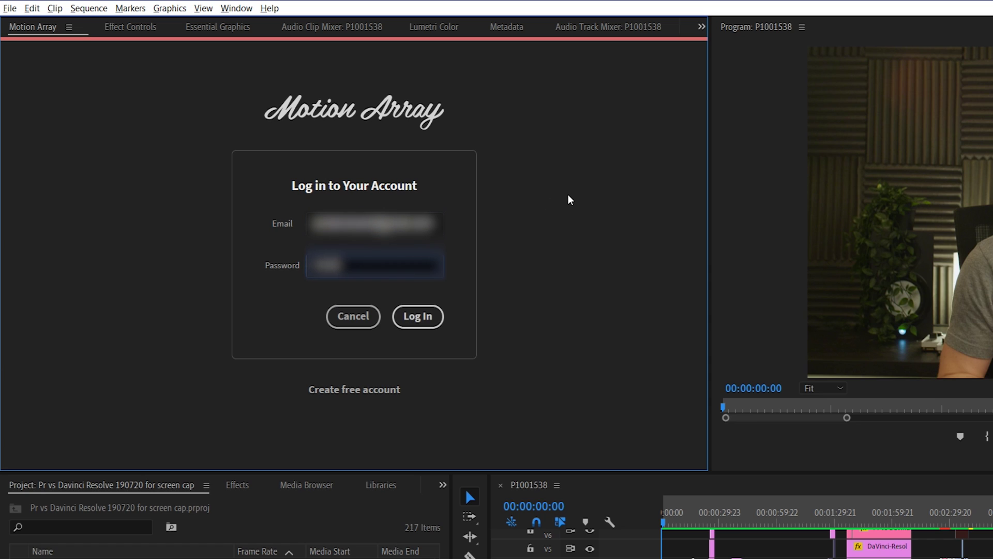
click(439, 317)
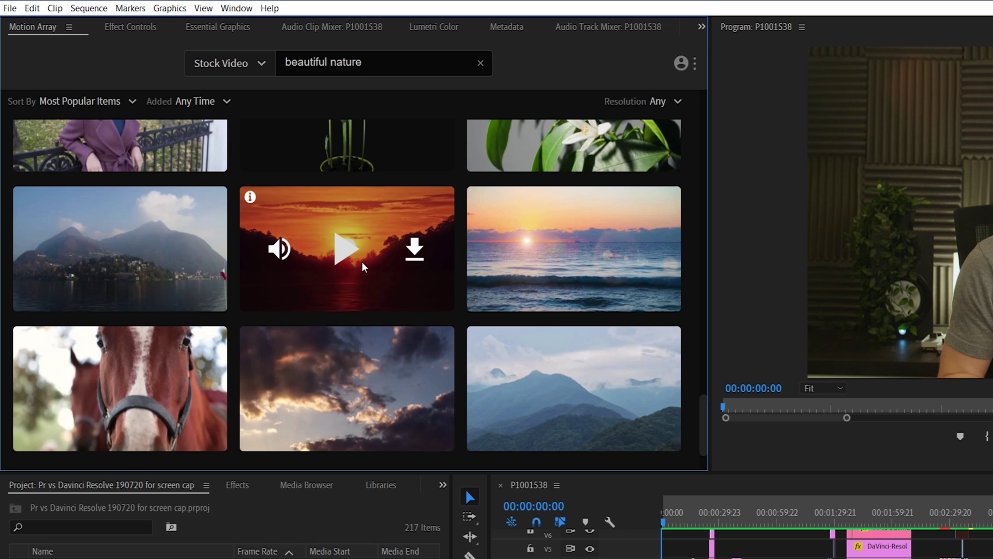
Download Beautiful Sunrise Time Lapse and view its 1920x1080, ProRes 422, 23.97 FPS details
click(416, 249)
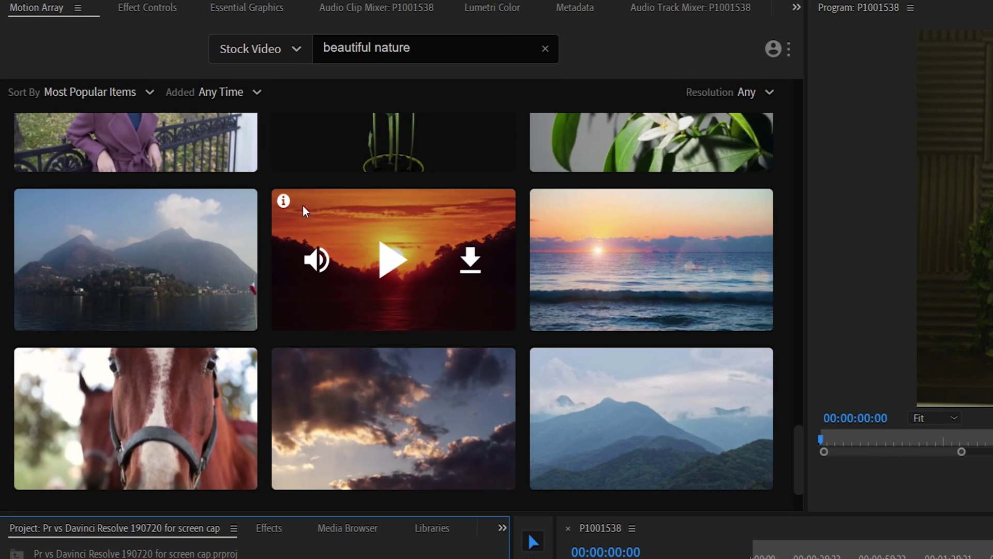
mouse_move(169, 146)
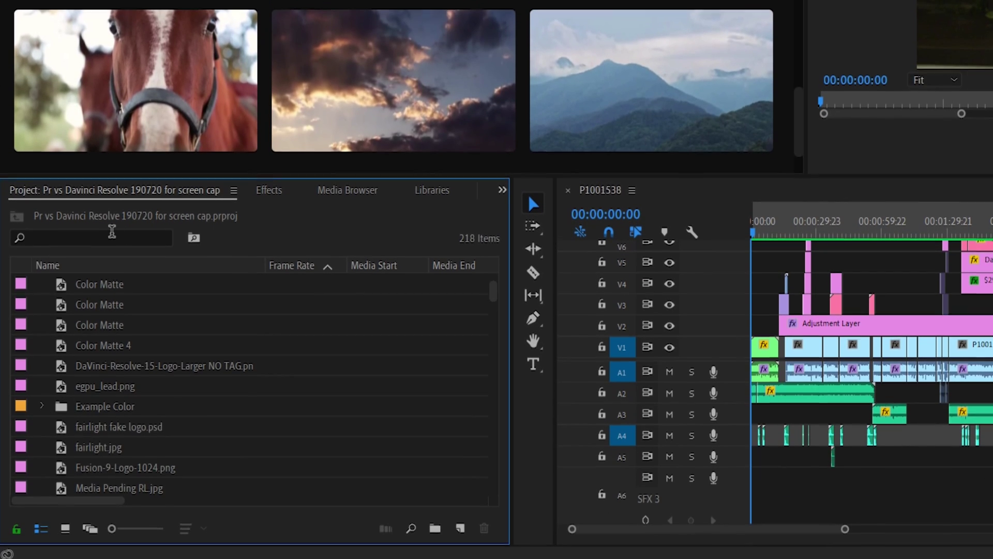
Filter the Project panel for 'beautiful' and select the sunrise folder and Motion Array bin
click(109, 234)
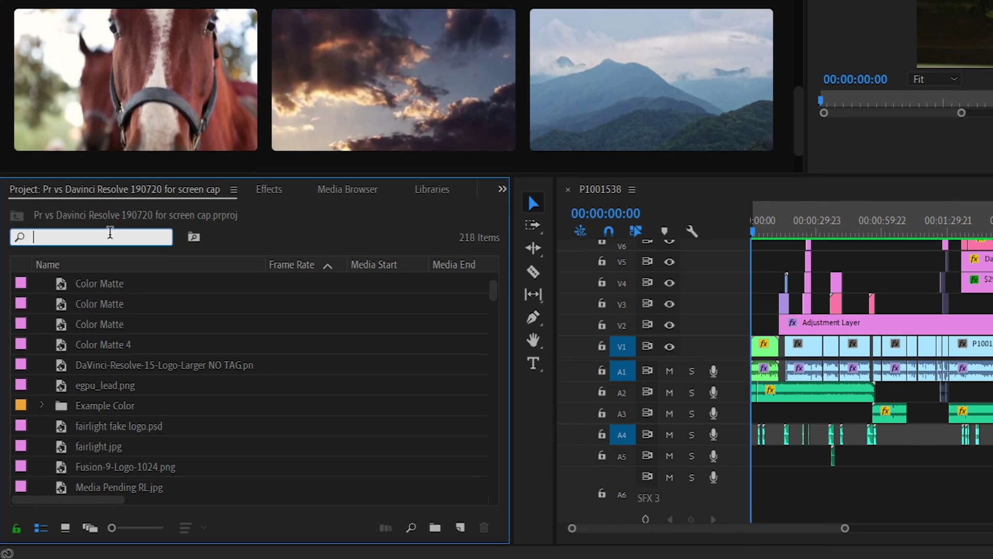
text(beautiful)
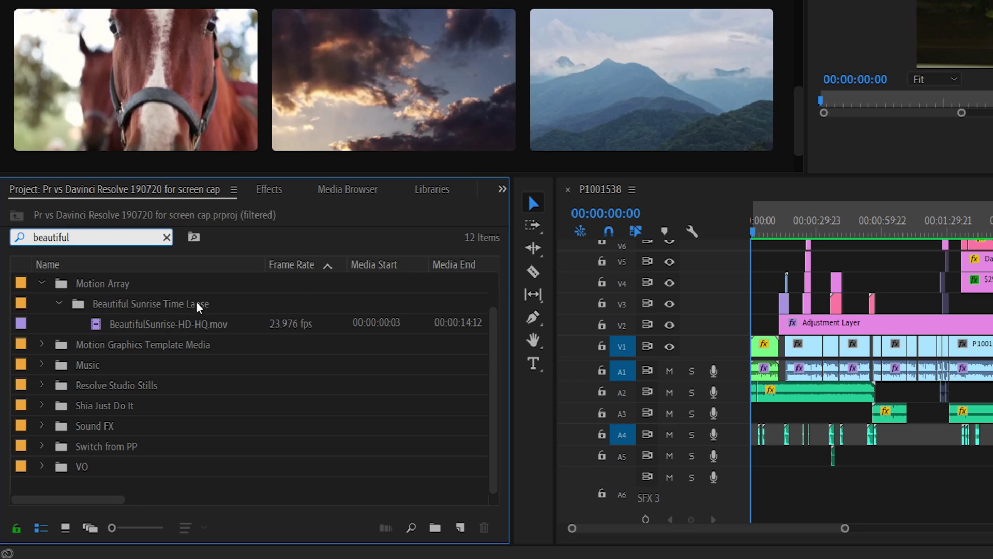
click(132, 306)
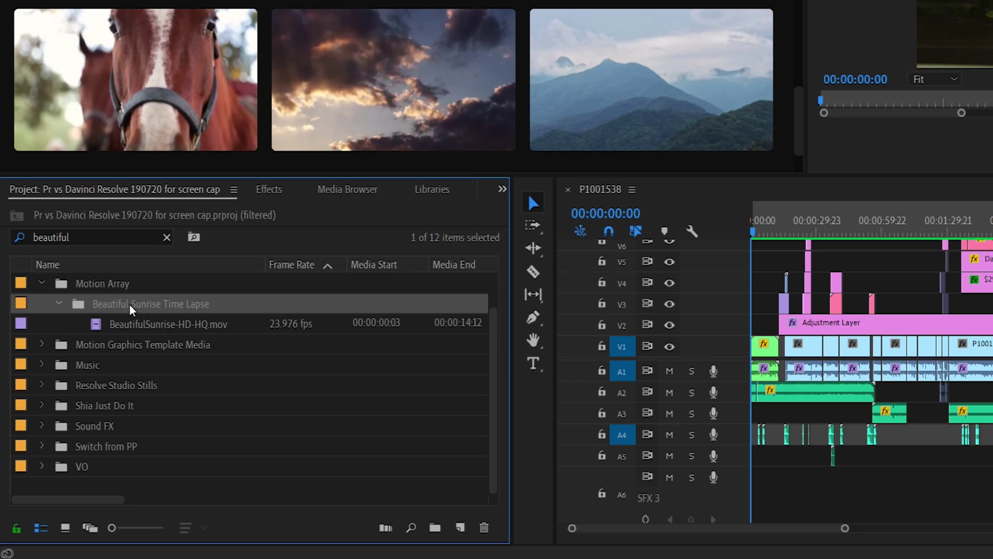
click(95, 289)
scroll(94, 288, up, 1)
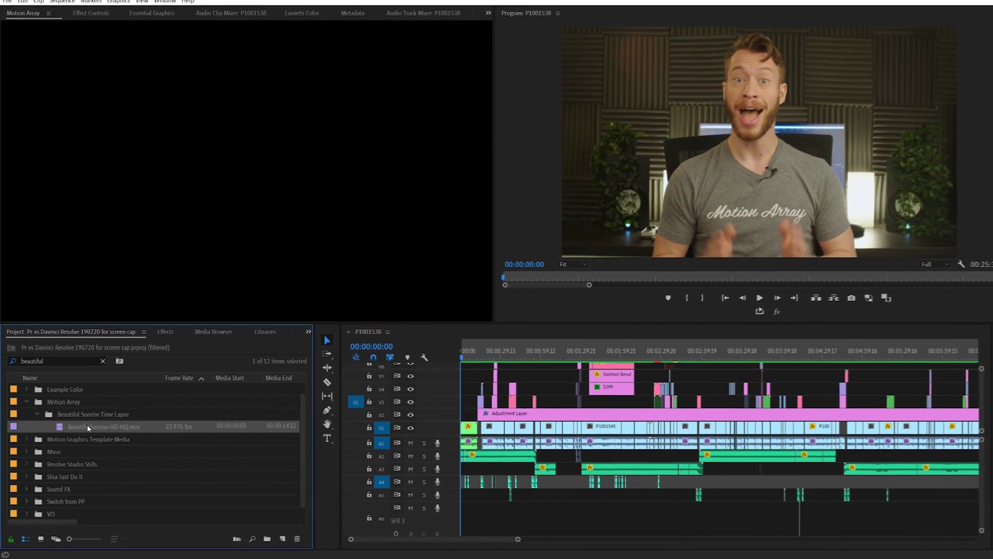
Load BeautifulSunrise-HD-HQ.mov in the Source monitor and drag it onto track V5 of the sequence
double_click(152, 385)
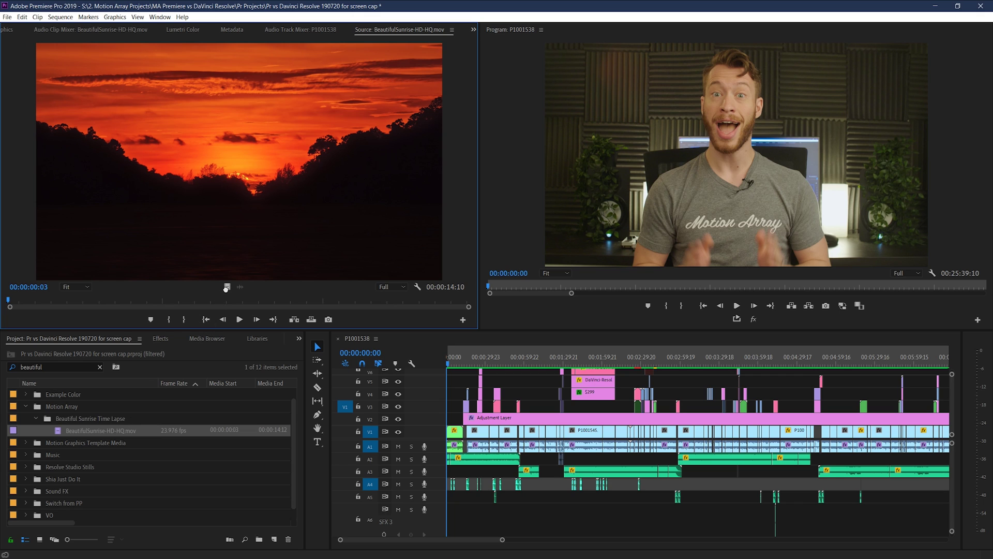
drag(228, 287, 532, 383)
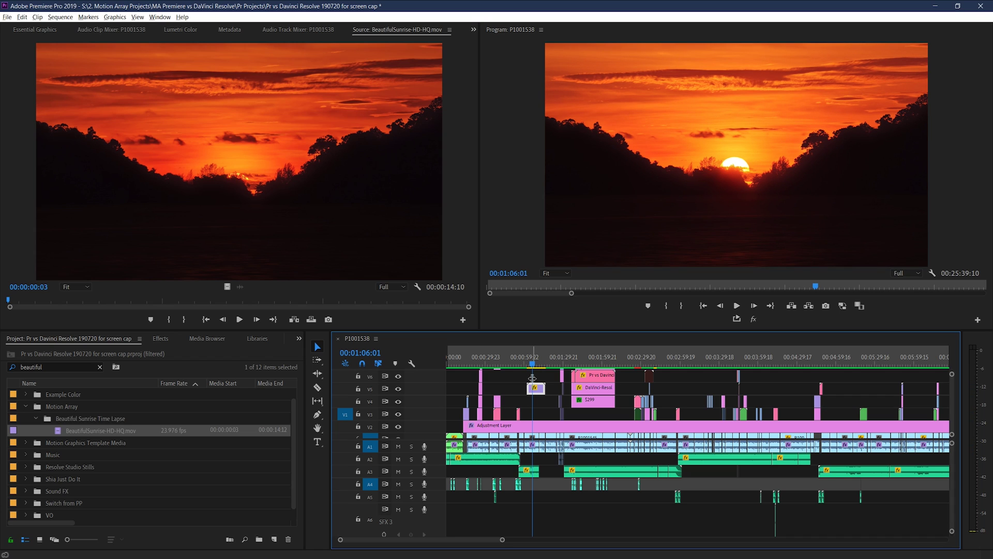
Restore the Motion Array panel, switch its category to Royalty Free Music, and show the account menu
click(473, 29)
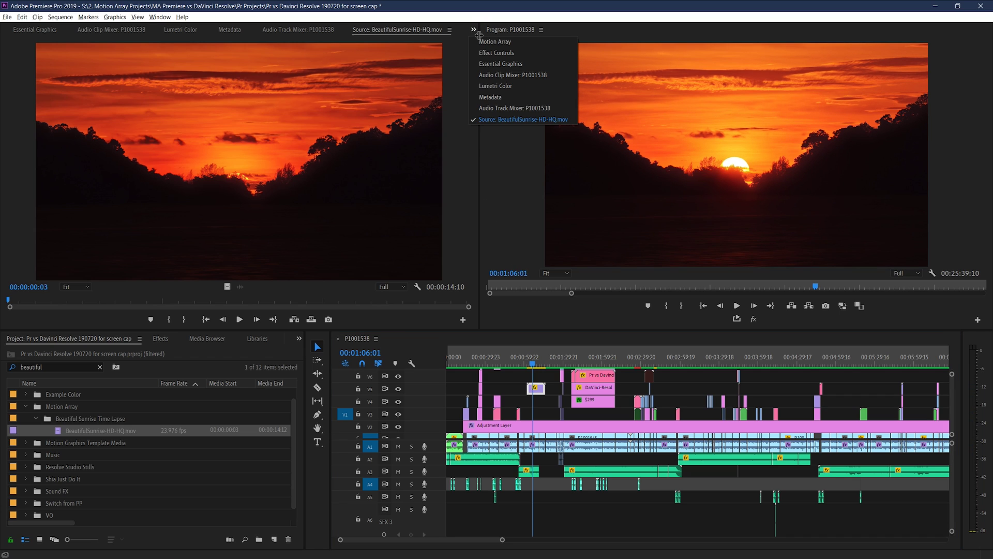
click(533, 120)
click(176, 55)
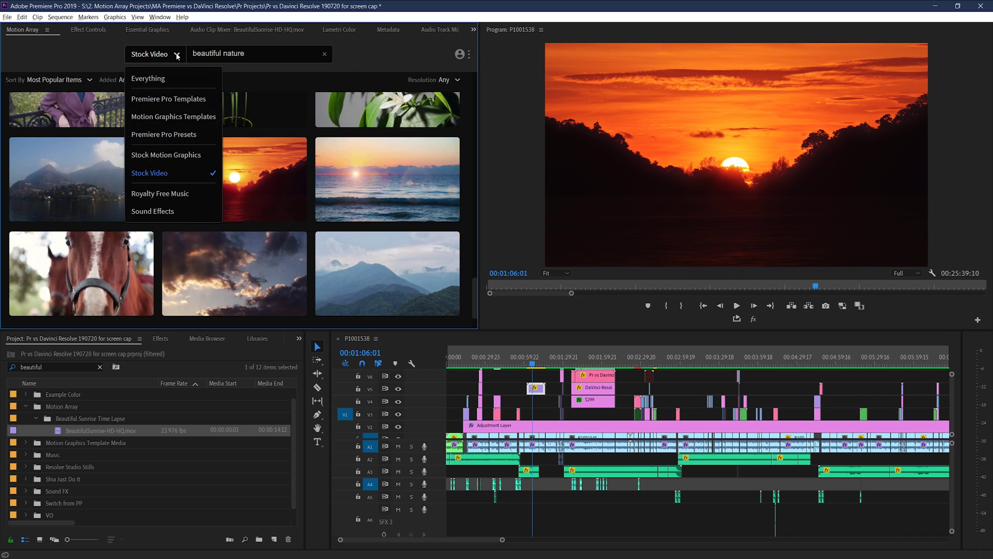
click(188, 193)
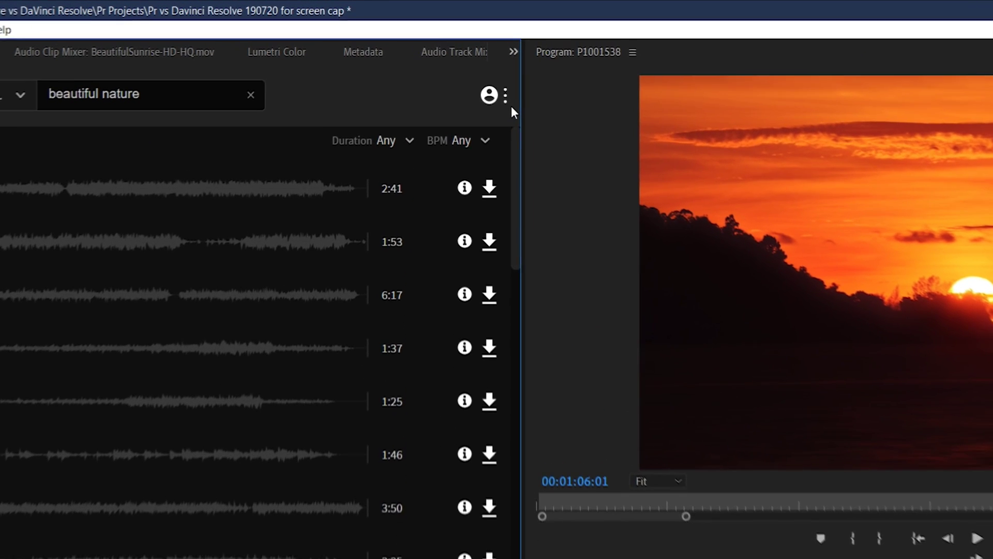
click(469, 54)
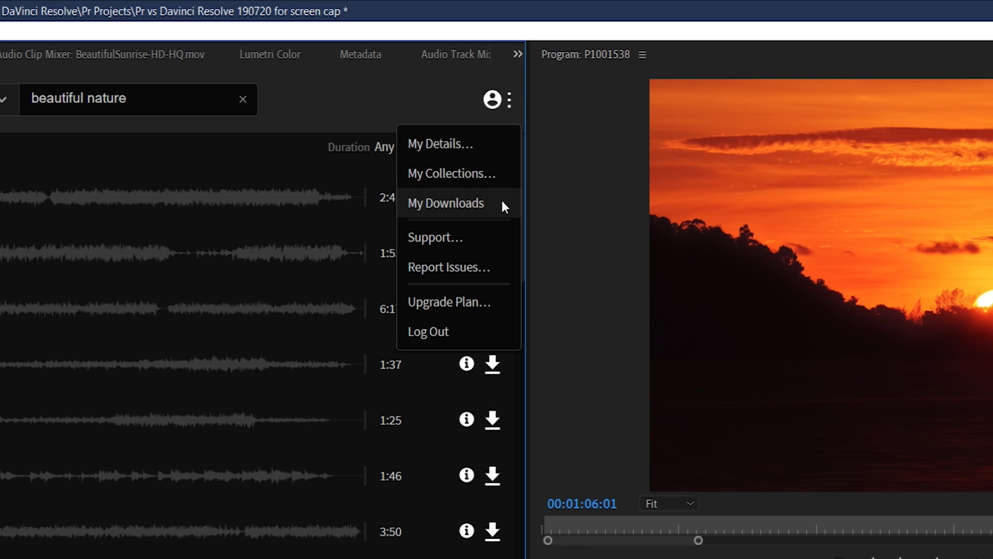
Open My Downloads from the account menu and scroll through the downloaded items
click(503, 202)
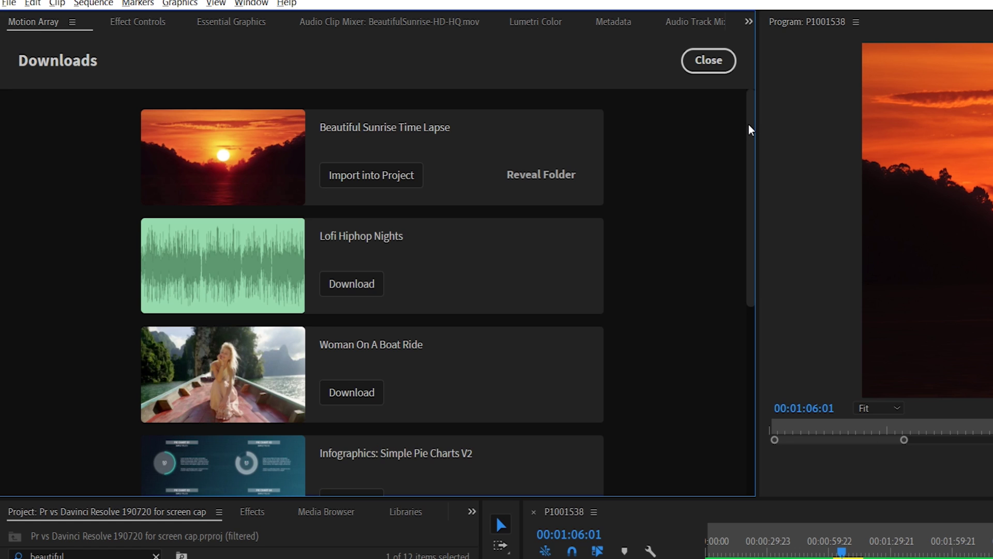
mouse_move(750, 127)
mouse_down()
mouse_move(744, 285)
mouse_move(753, 107)
mouse_up()
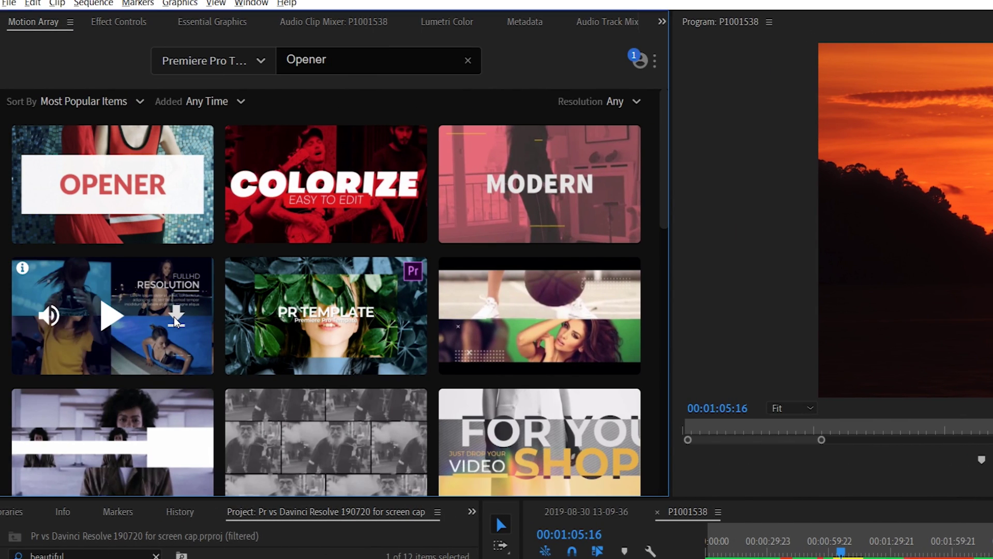
Download the Opener Premiere Pro template, bringing up the Link Media dialog for its clips
click(175, 317)
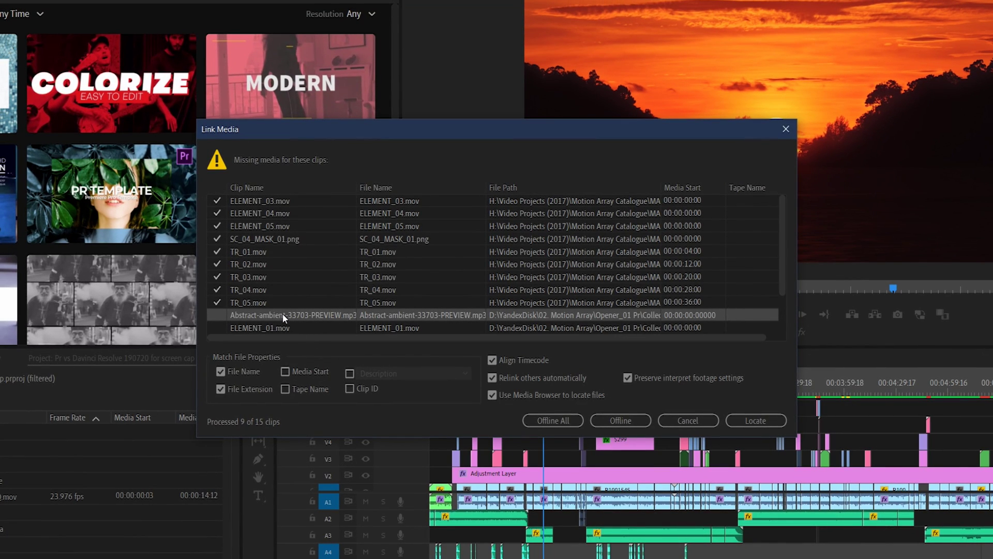
Relink the missing audio by locating Abstract-ambient-33703-PREVIEW.mp3 and confirming with OK
click(751, 421)
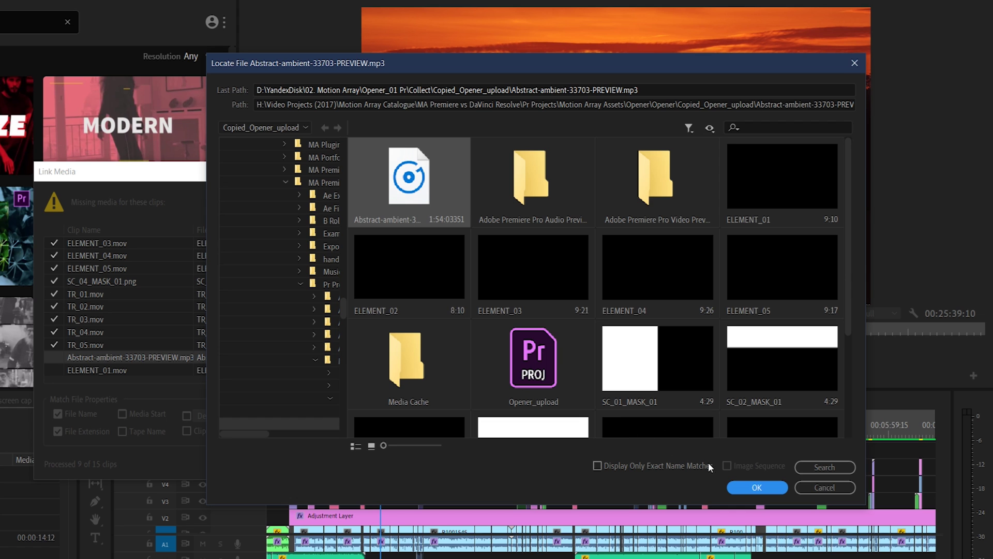
click(755, 487)
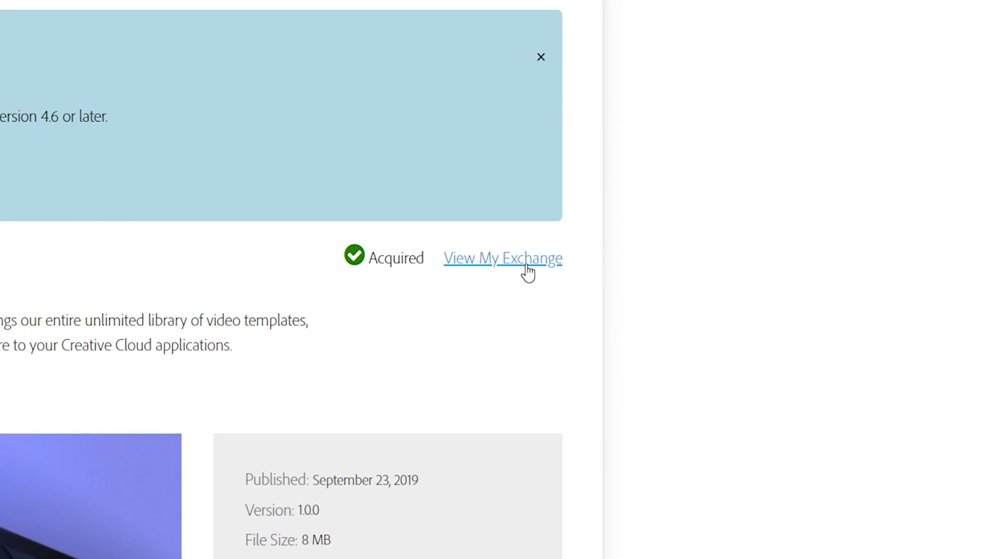
Go to My Exchange from the Motion Array extension page via View My Exchange
click(527, 270)
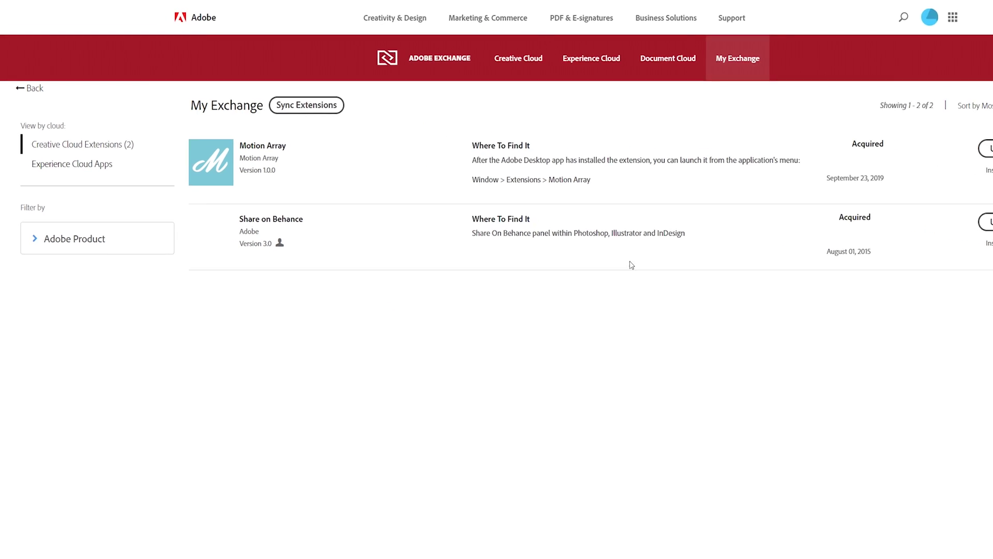
Run Sync Extensions, then open the Install issues? help for Motion Array
click(335, 105)
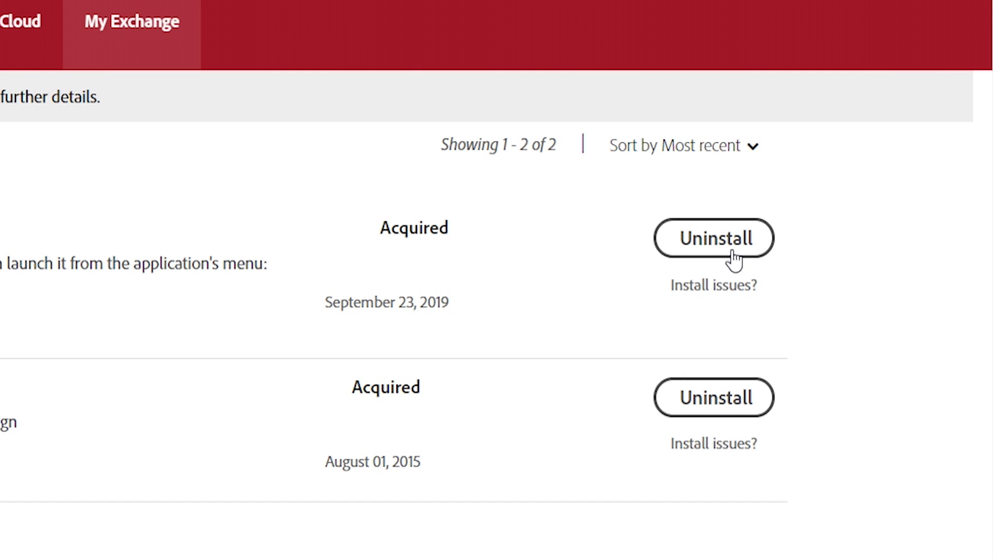
click(716, 290)
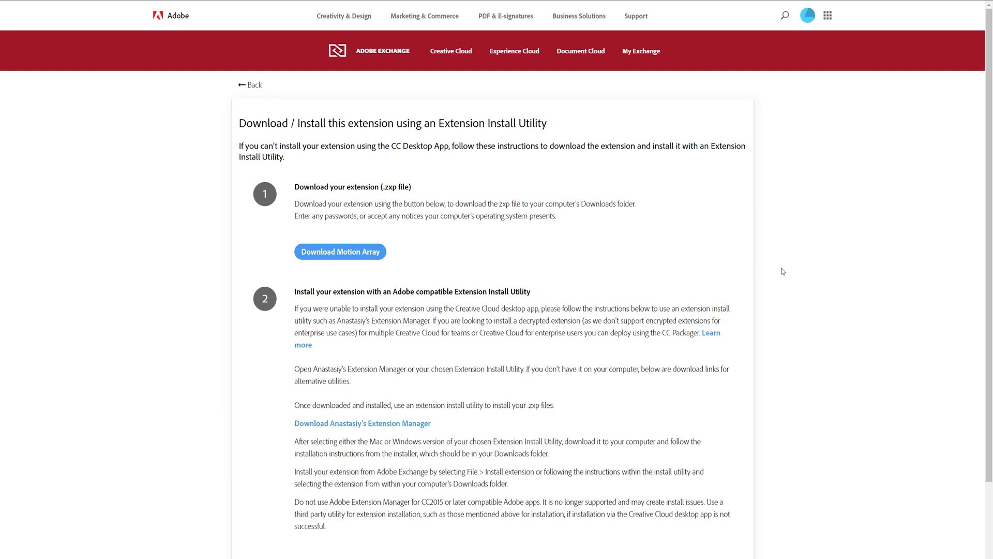
drag(988, 291, 988, 369)
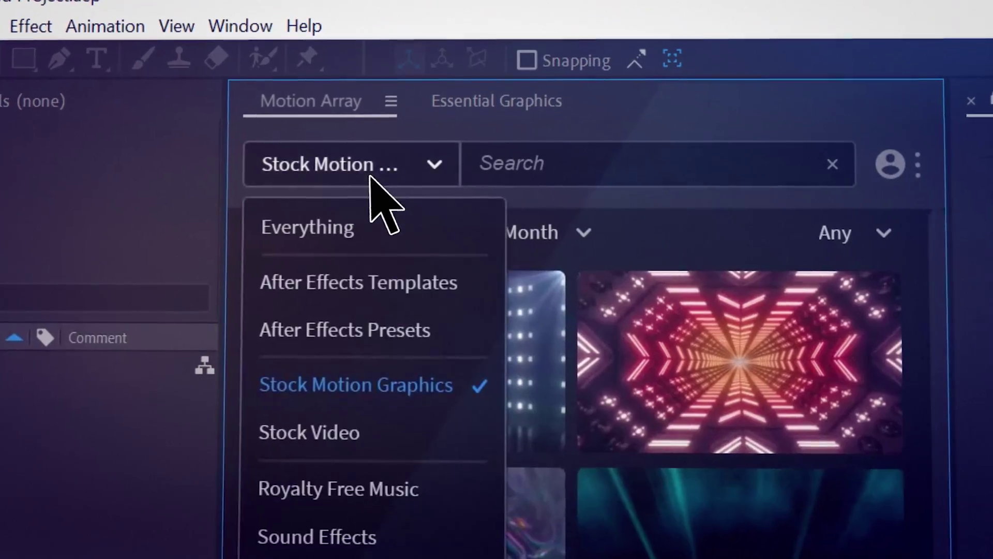
Download the Talking On The Phone stock clip, then preview Vlog Happy and another music track
click(341, 242)
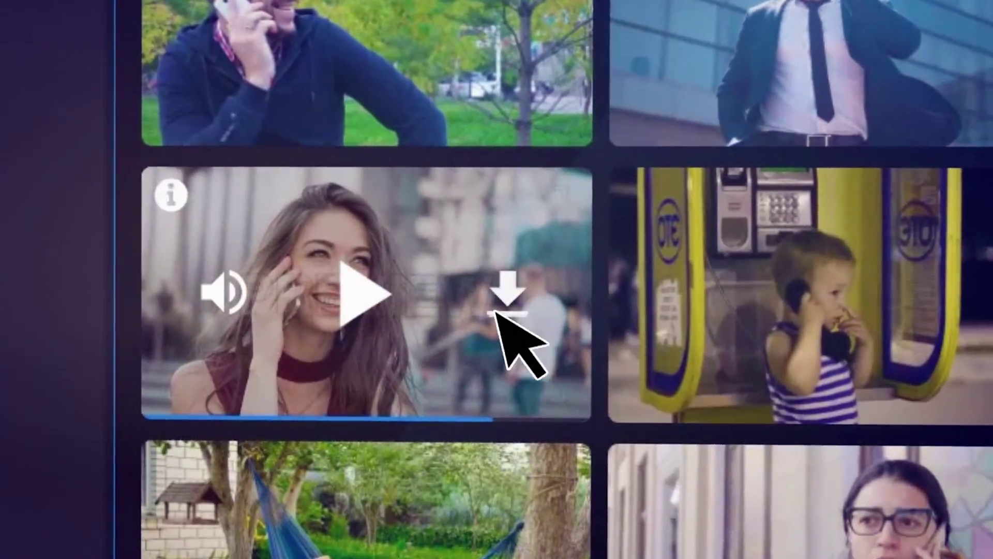
click(505, 303)
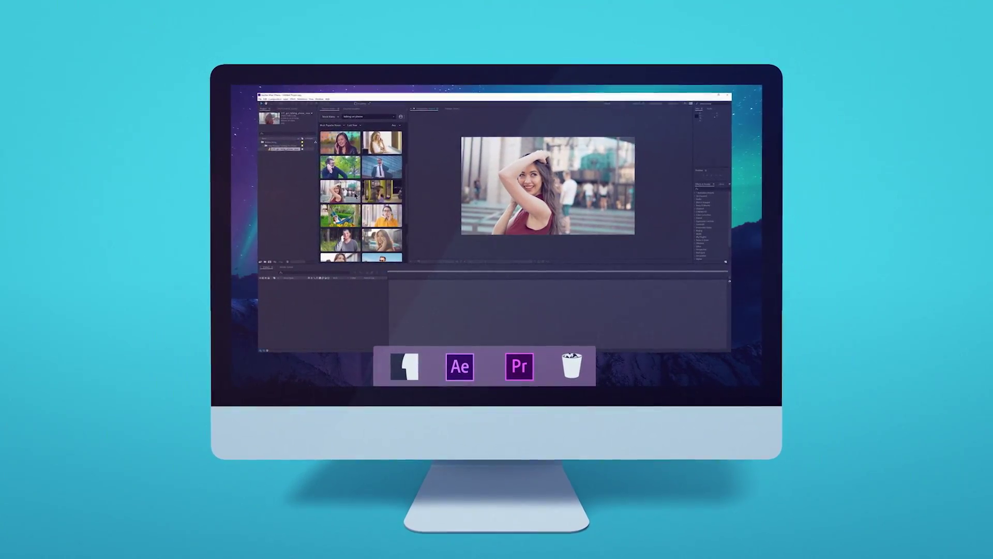
click(348, 489)
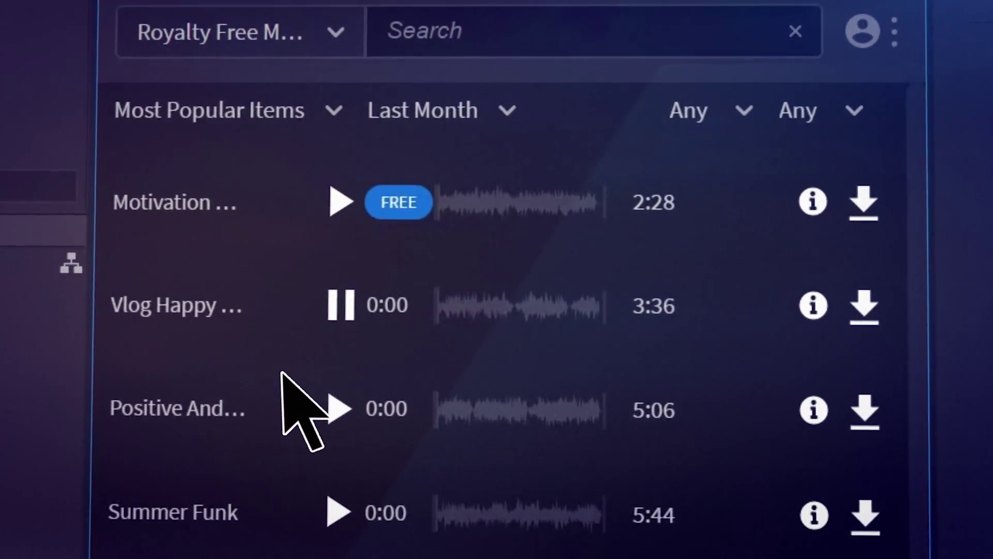
click(302, 309)
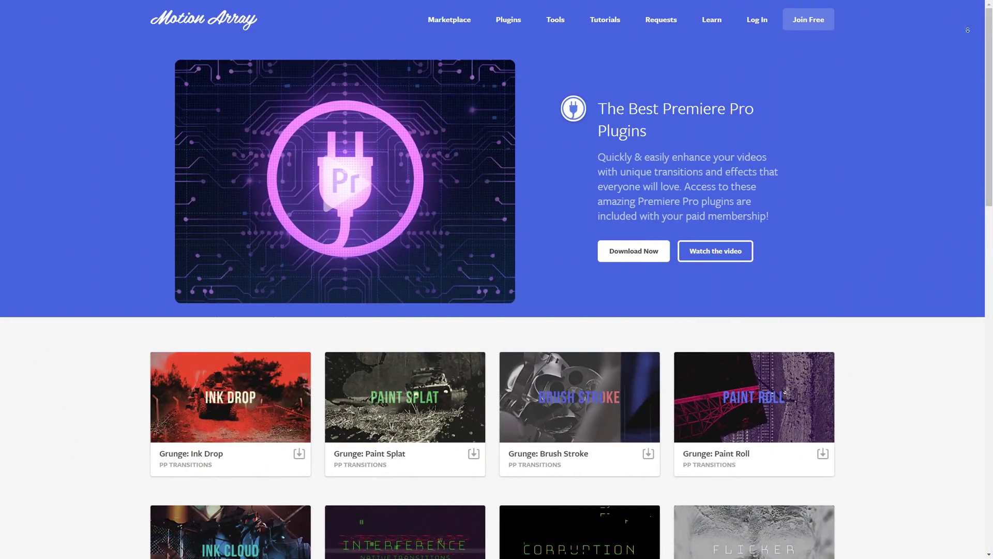
scroll(497, 279, down, 2)
scroll(969, 70, down, 3)
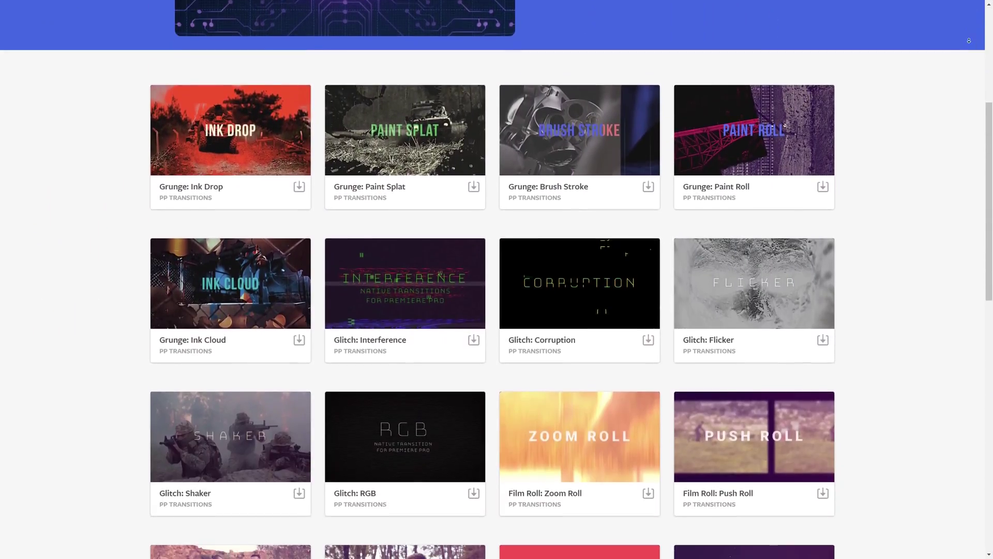